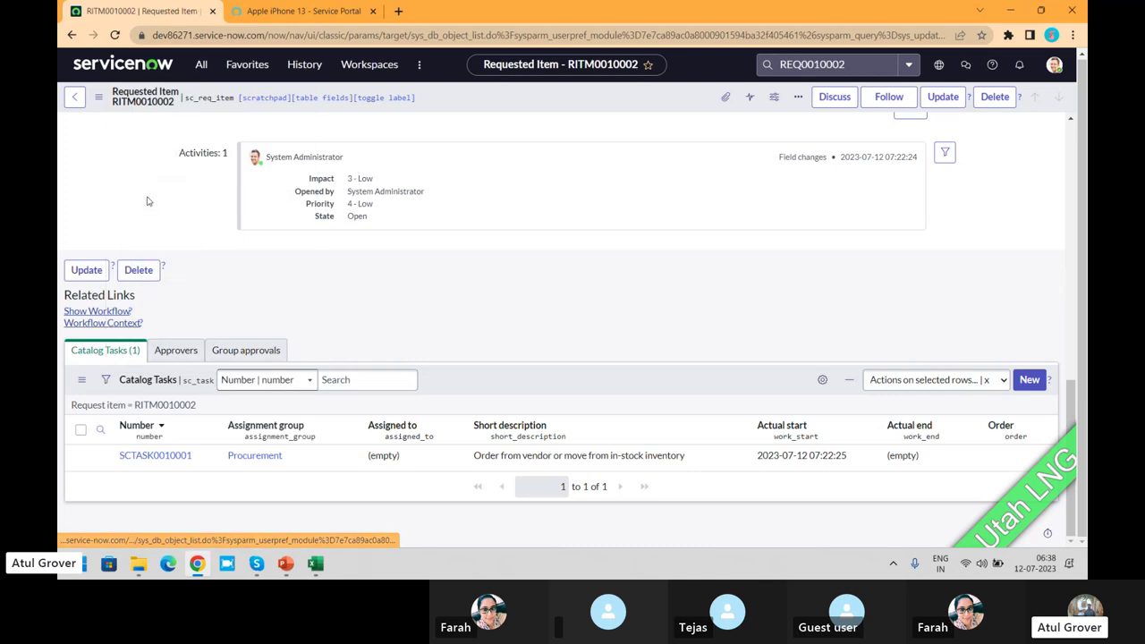
# Switch to PowerPoint to check the request table names on the service request hierarchy slide, and return to the ServiceNow table list.
pyautogui.hotkey('alt', 'Tab')
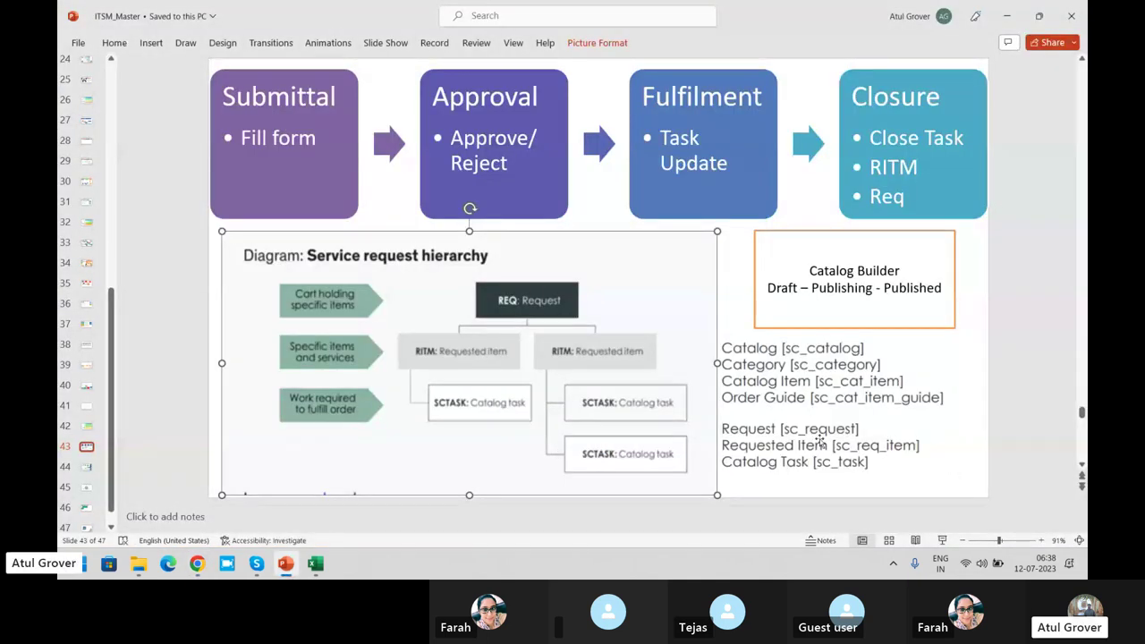
pyautogui.click(812, 443)
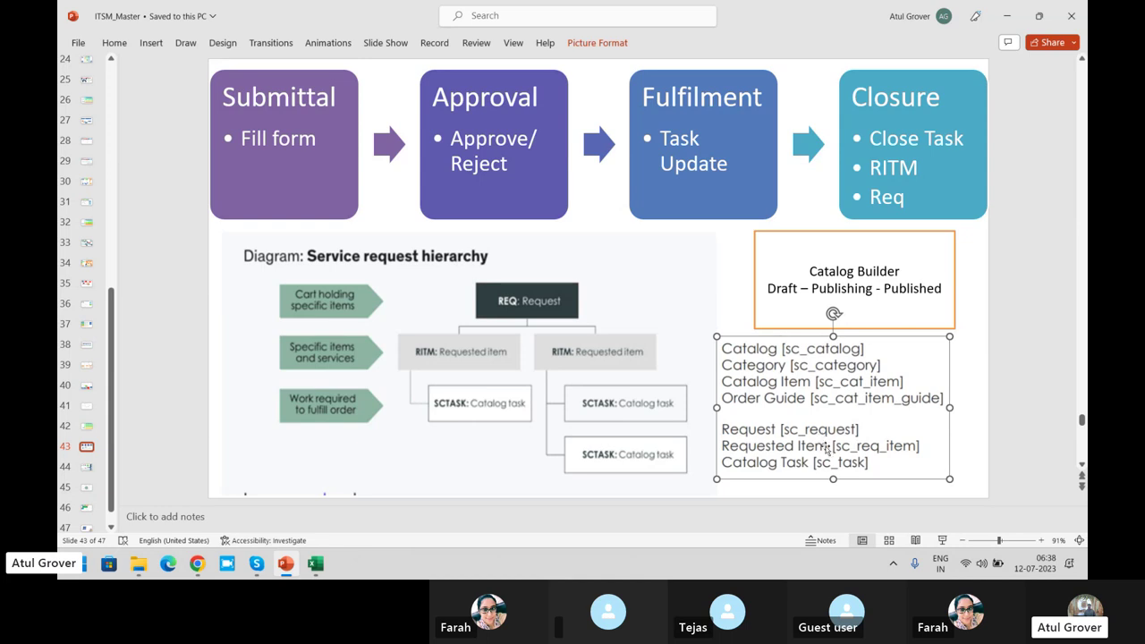
pyautogui.hotkey('alt', 'Tab')
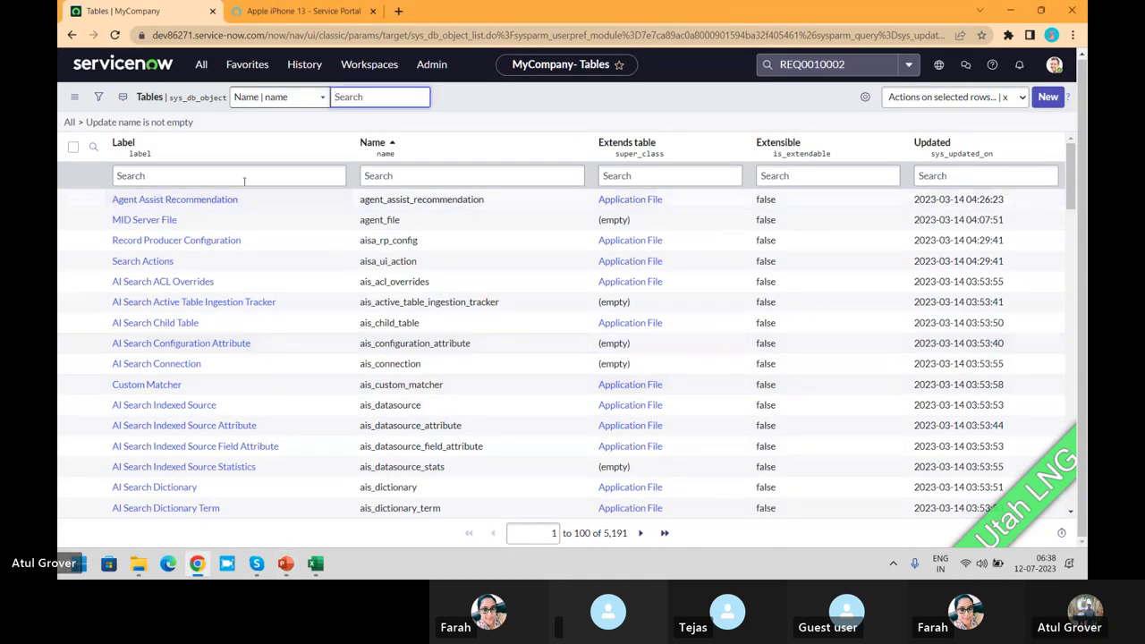
# Filter the table list's Name column with *request.
pyautogui.click(240, 177)
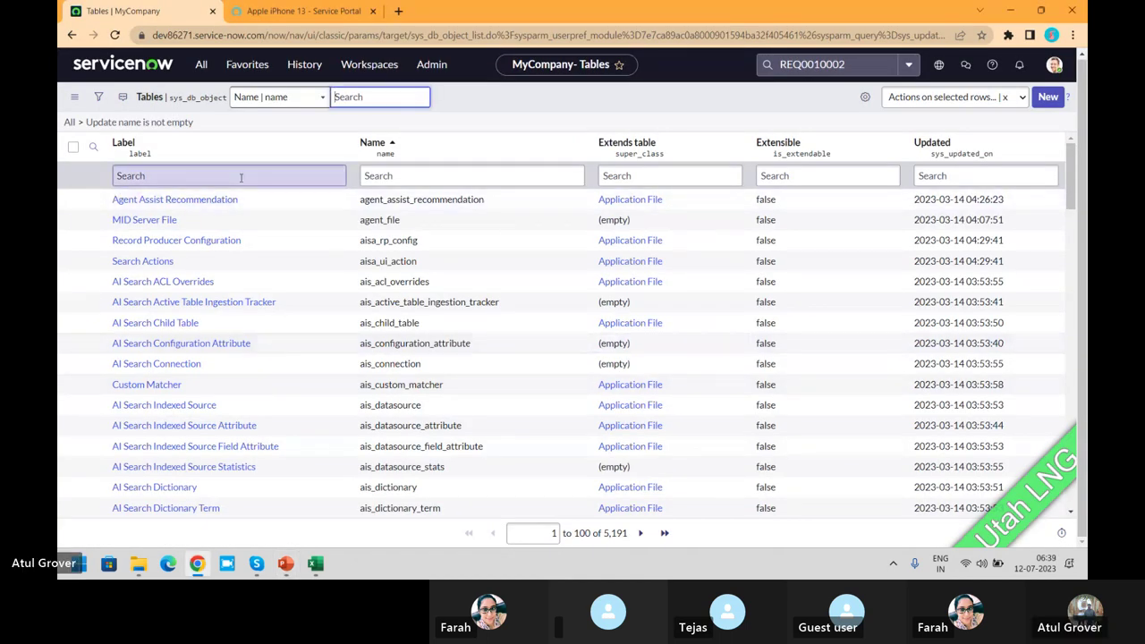
pyautogui.click(399, 176)
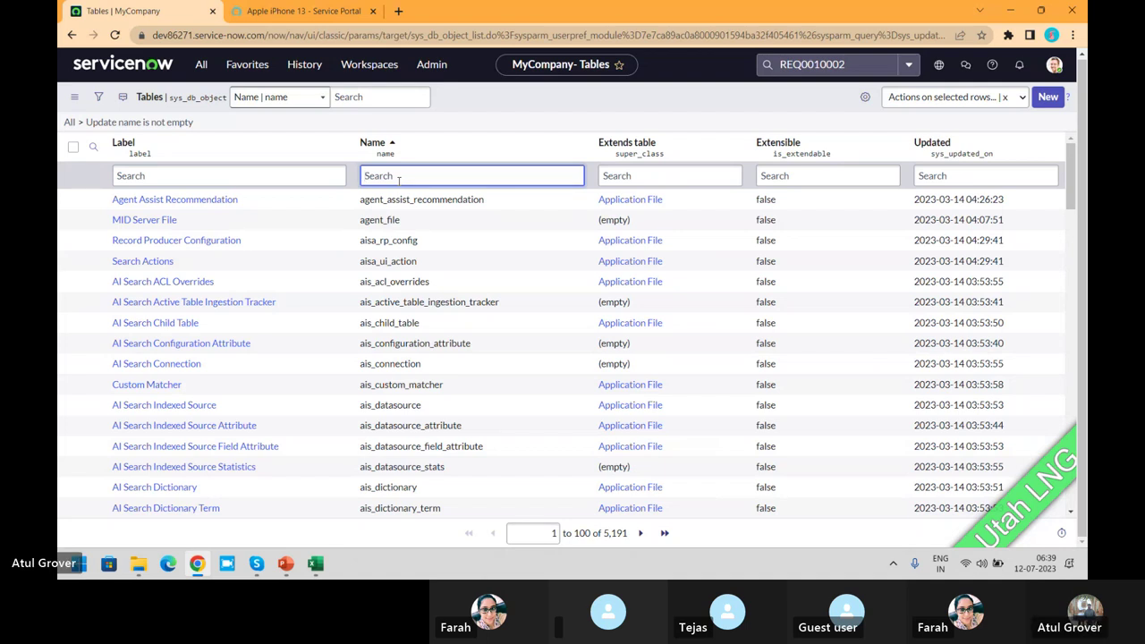
pyautogui.write('*request')
pyautogui.press('Return')
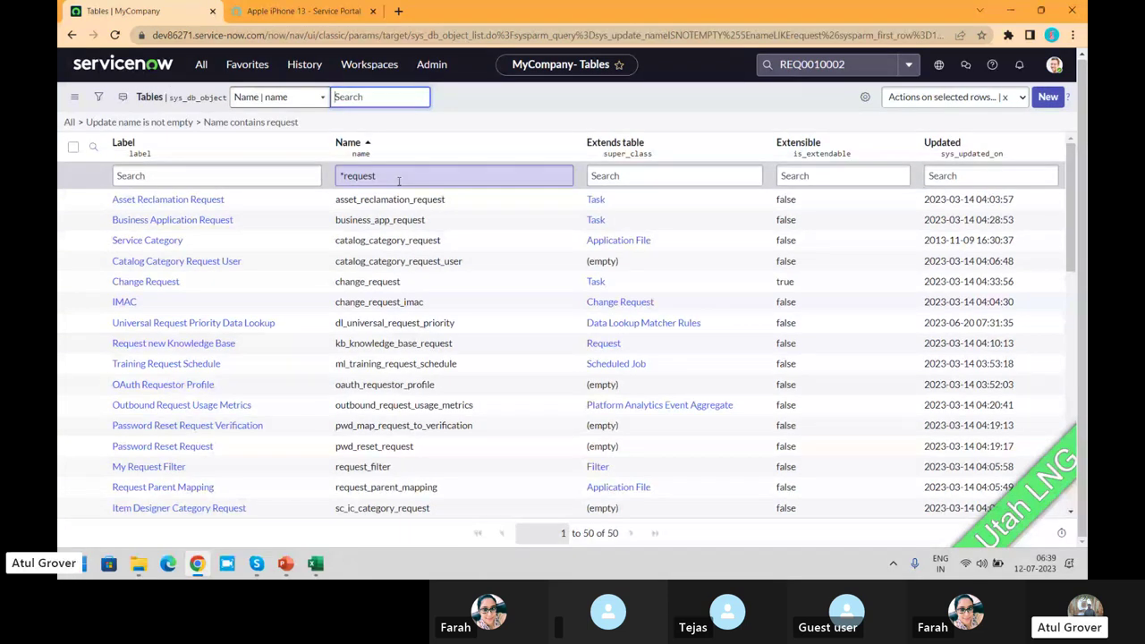
# Replace the Name column filter in the table list with sc_request.
pyautogui.click(399, 179)
pyautogui.press('BackSpace')
pyautogui.press('BackSpace')
pyautogui.press('BackSpace')
pyautogui.press('BackSpace')
pyautogui.press('BackSpace')
pyautogui.press('BackSpace')
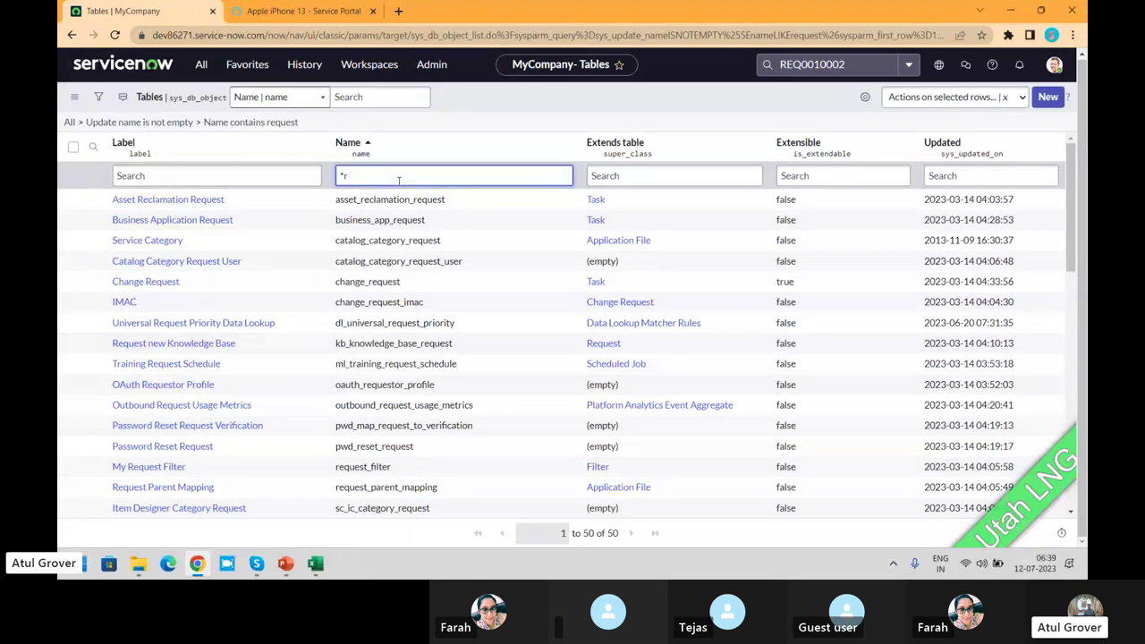
pyautogui.press('BackSpace')
pyautogui.press('BackSpace')
pyautogui.write('sc_request')
pyautogui.press('Return')
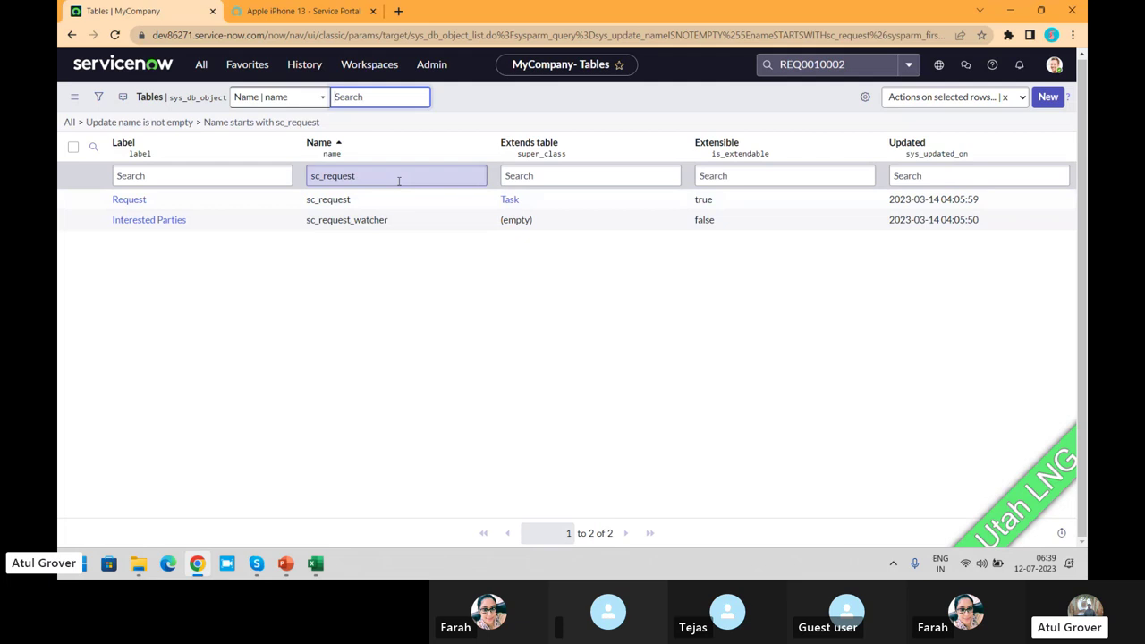
# Open the Request (sc_request) table record and show its schema map.
pyautogui.click(125, 200)
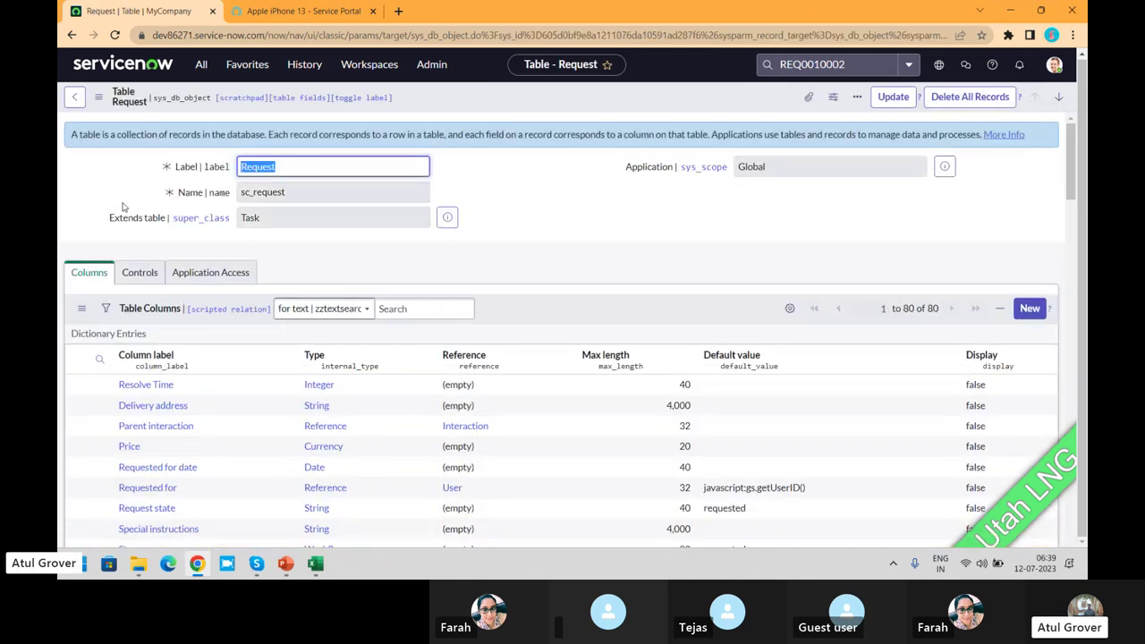
pyautogui.hotkey('alt', 'Tab')
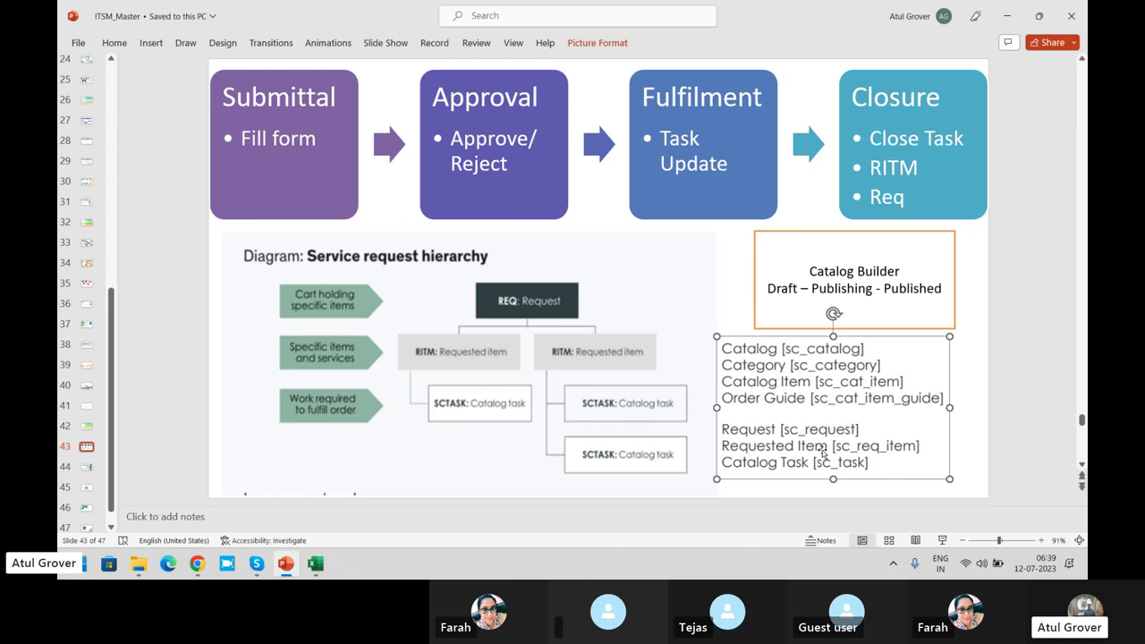
pyautogui.hotkey('alt', 'Tab')
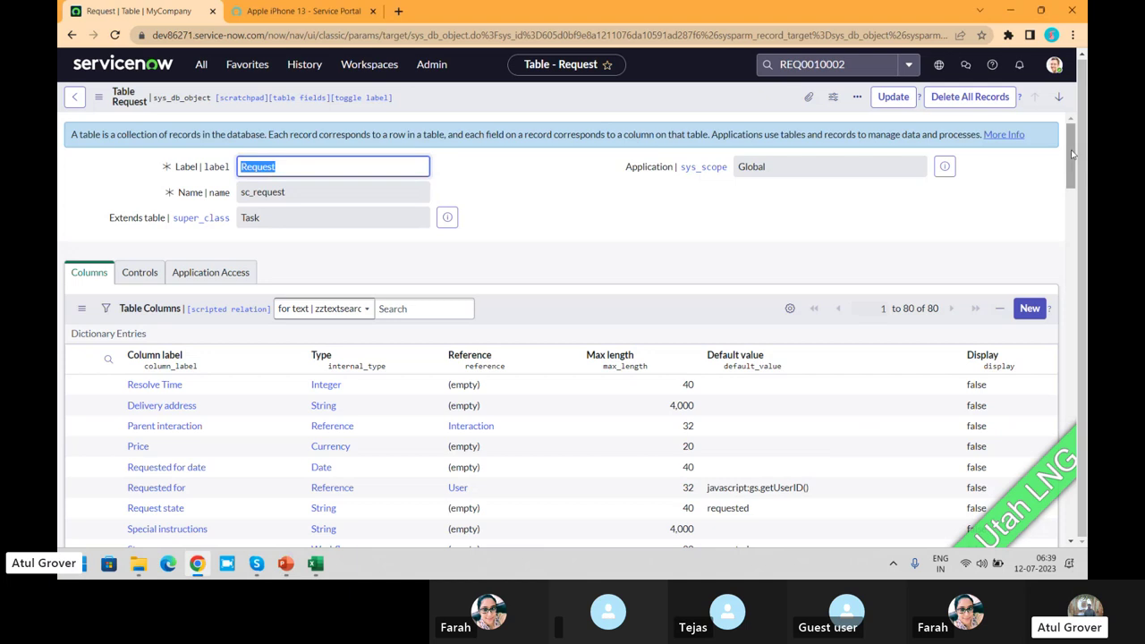
pyautogui.moveTo(1071, 153); pyautogui.dragTo(1060, 444)
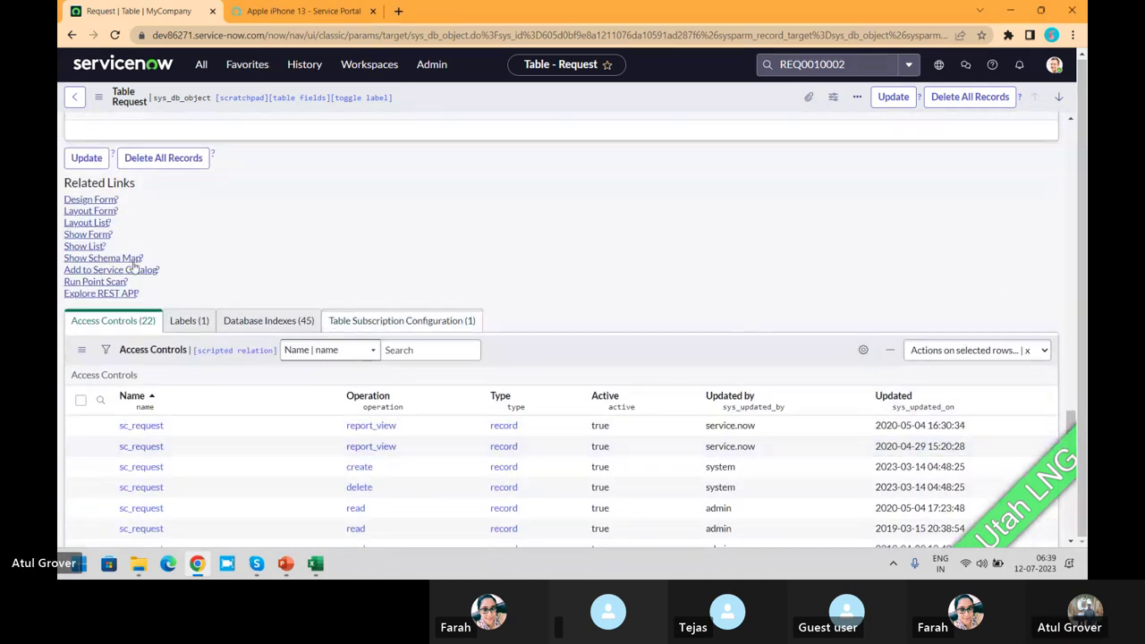
pyautogui.click(83, 259)
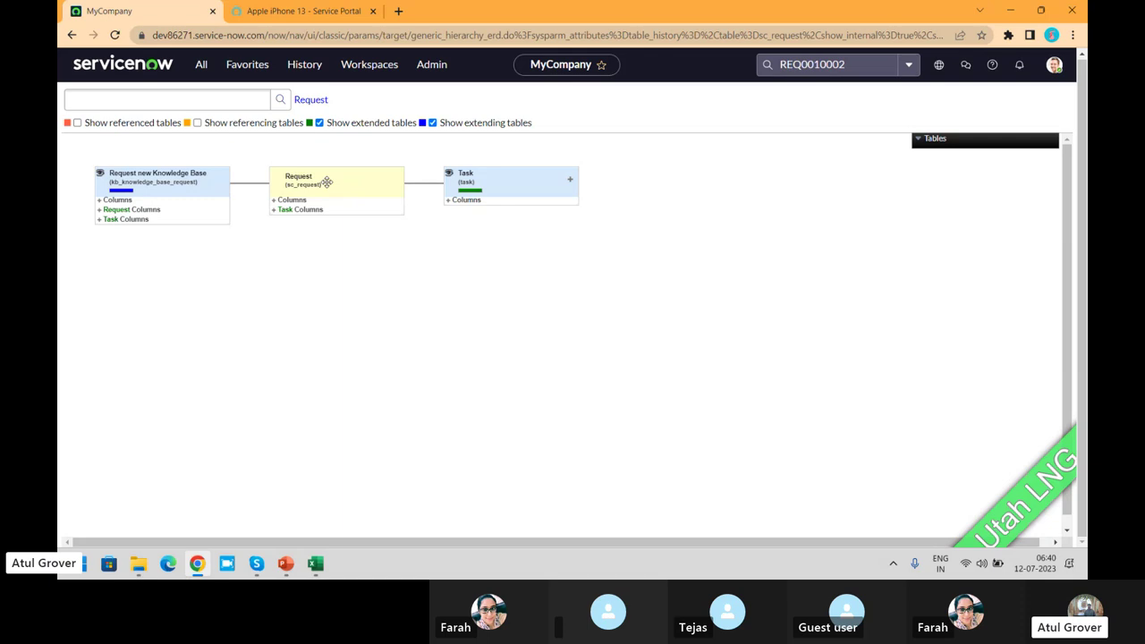
# Include both referenced and referencing tables in the Request table's schema map and examine the related tables.
pyautogui.click(77, 123)
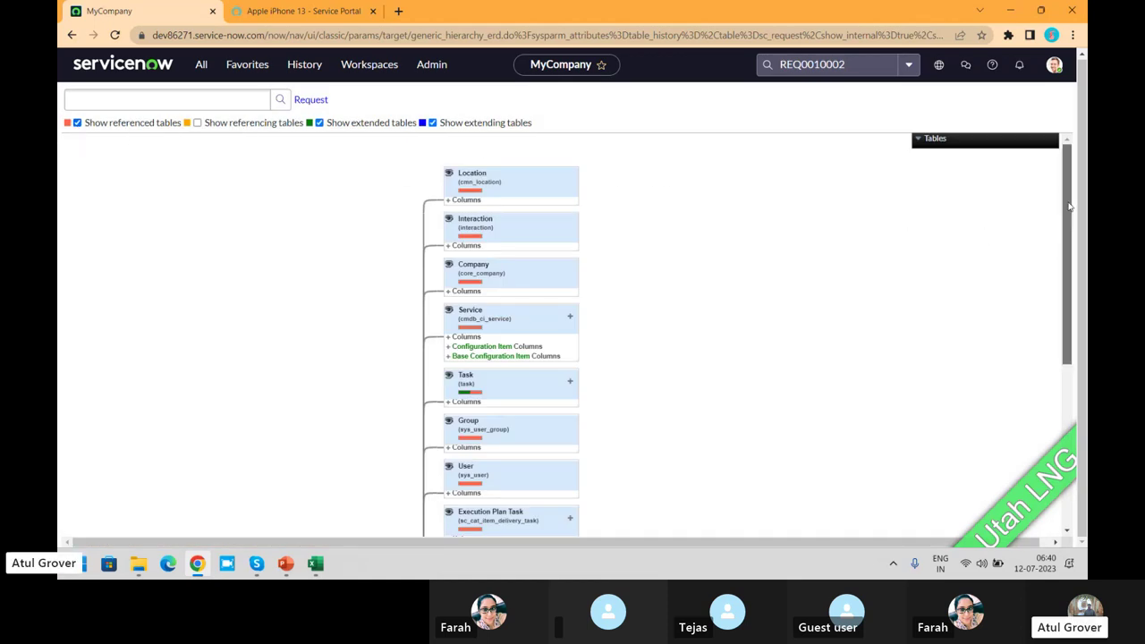
pyautogui.scroll(-1, 1067, 215)
pyautogui.moveTo(1068, 215); pyautogui.dragTo(1052, 416)
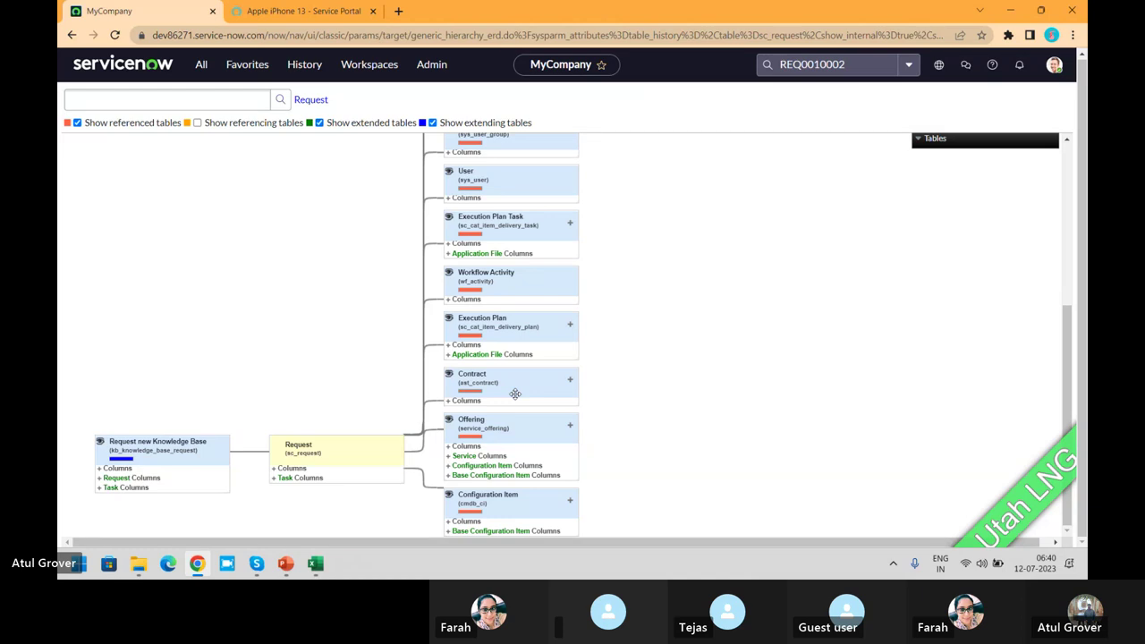
pyautogui.click(198, 123)
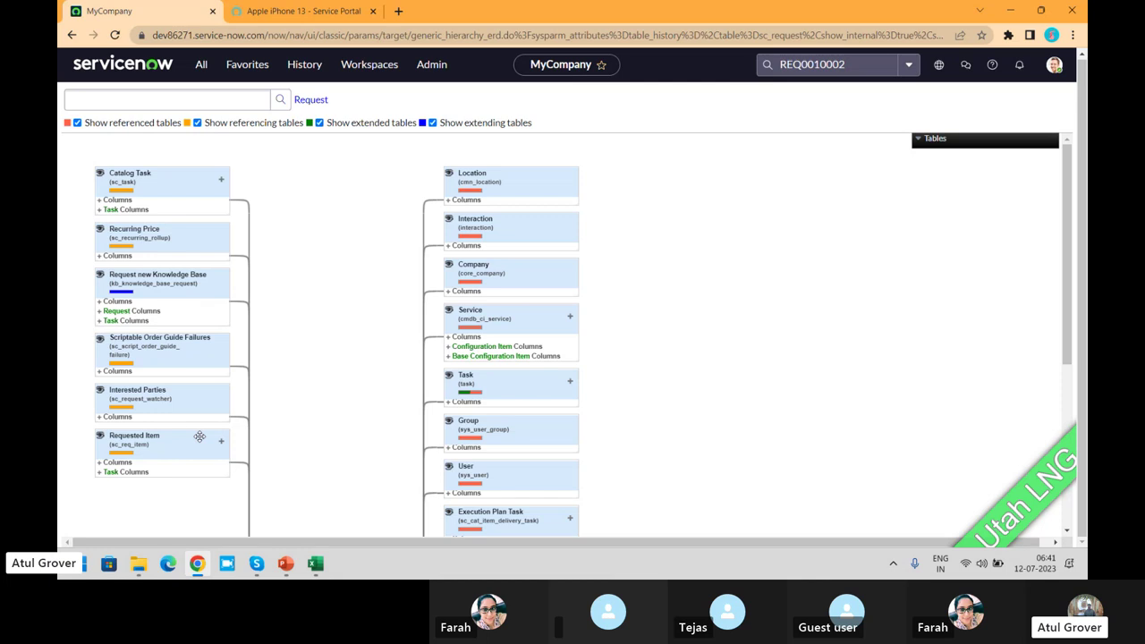
# Check the catalog table name on the PowerPoint slide and try to look up sc_catalog from the schema map's table search.
pyautogui.hotkey('alt', 'Tab')
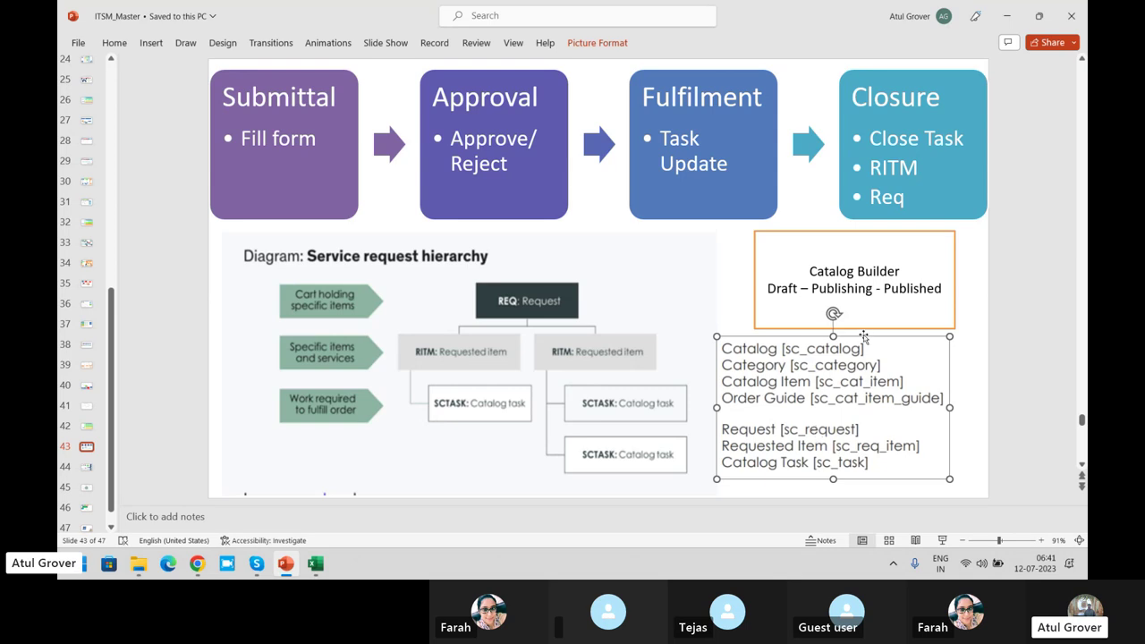
pyautogui.hotkey('alt', 'Tab')
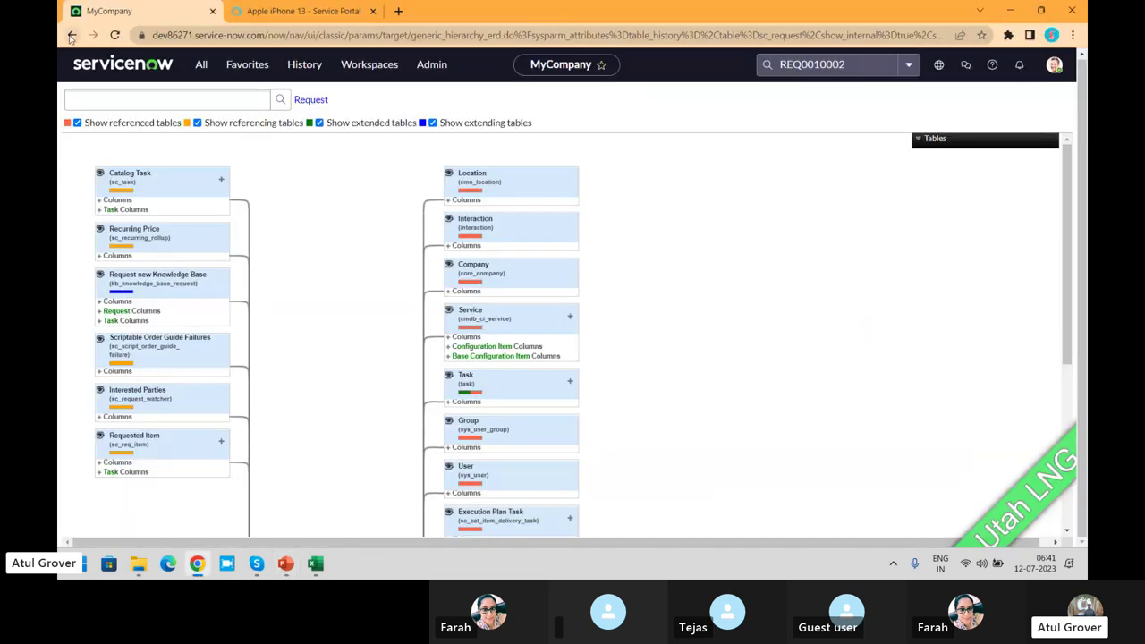
pyautogui.click(71, 36)
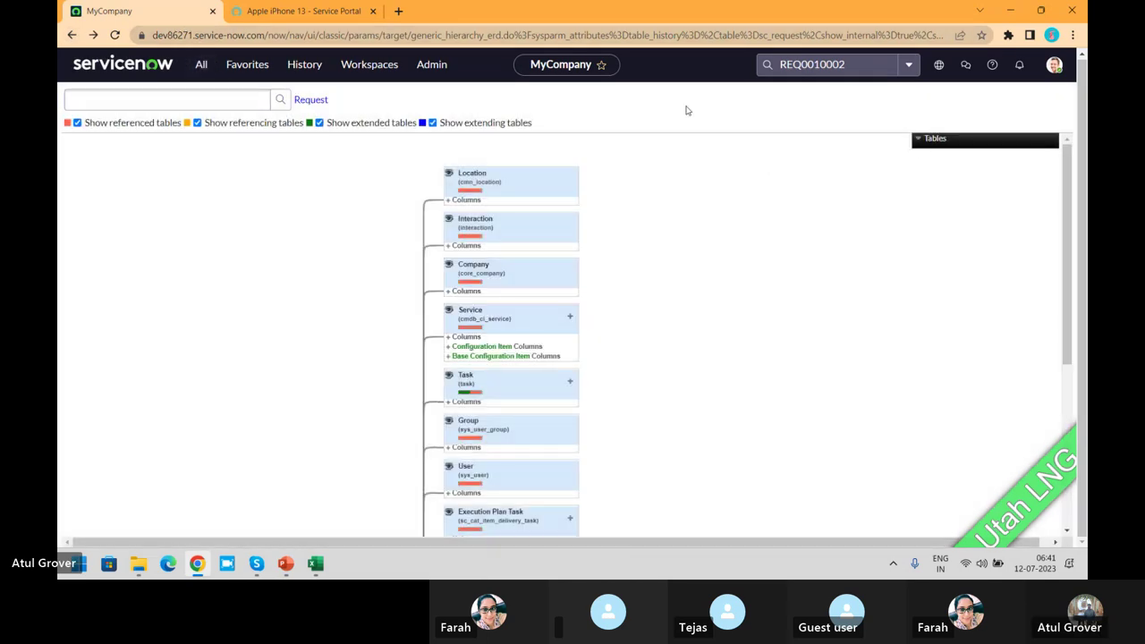
pyautogui.click(180, 101)
pyautogui.write('sc')
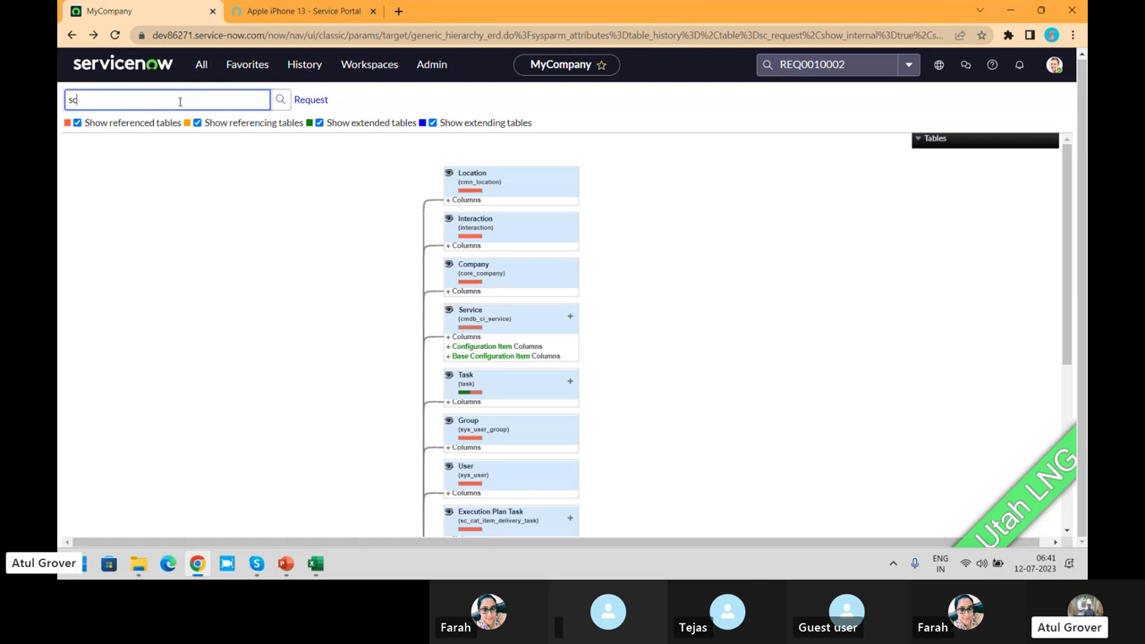
pyautogui.write('_cata')
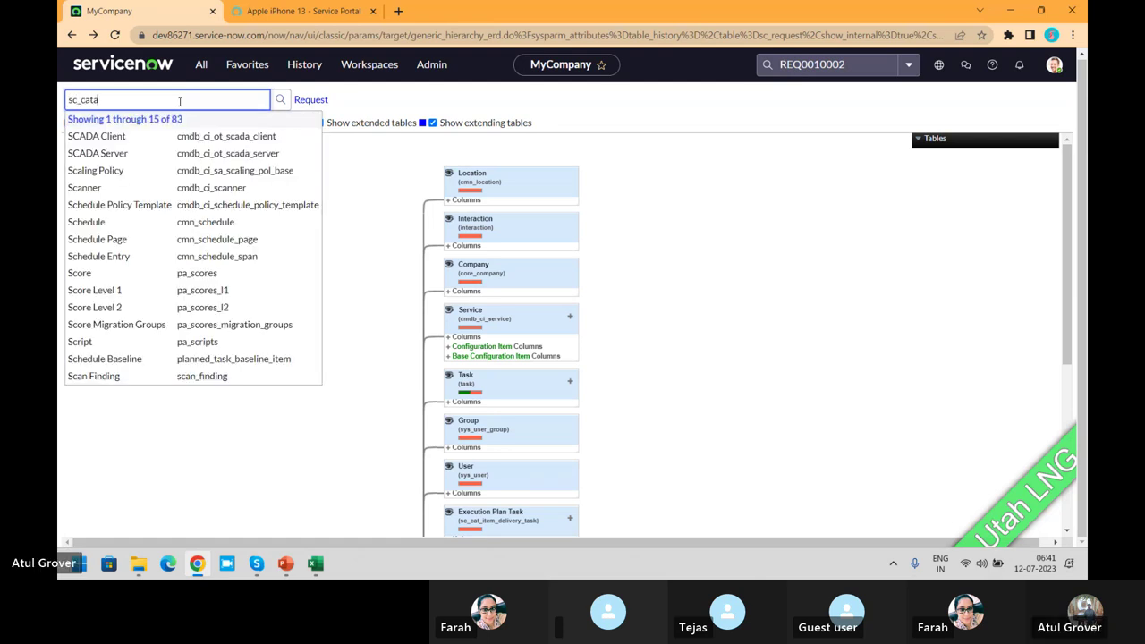
pyautogui.write('log')
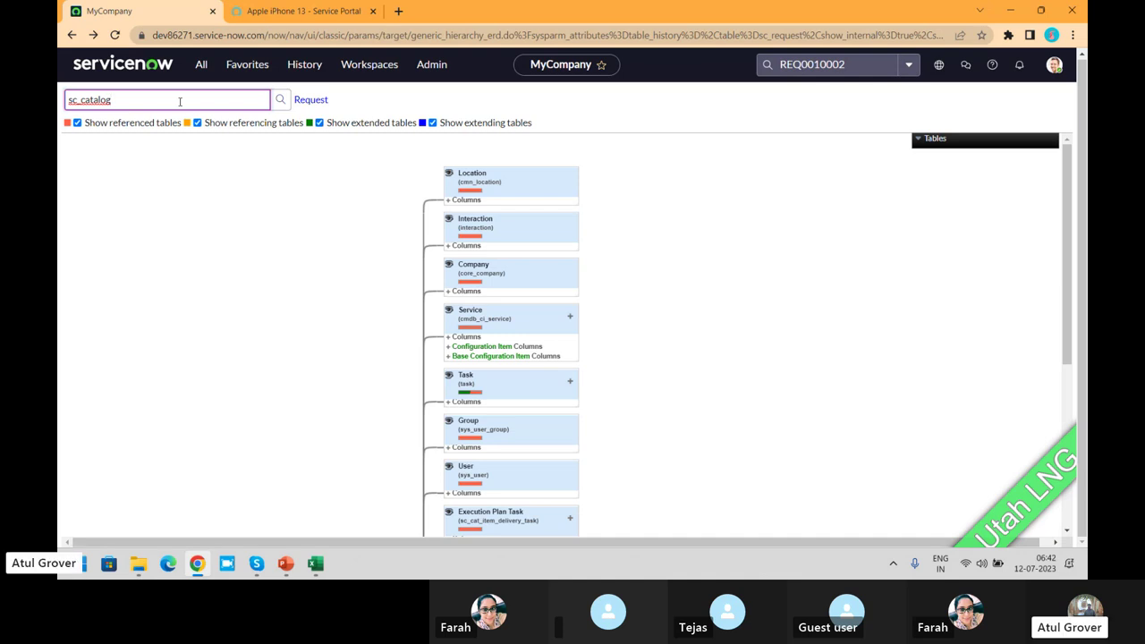
pyautogui.click(281, 101)
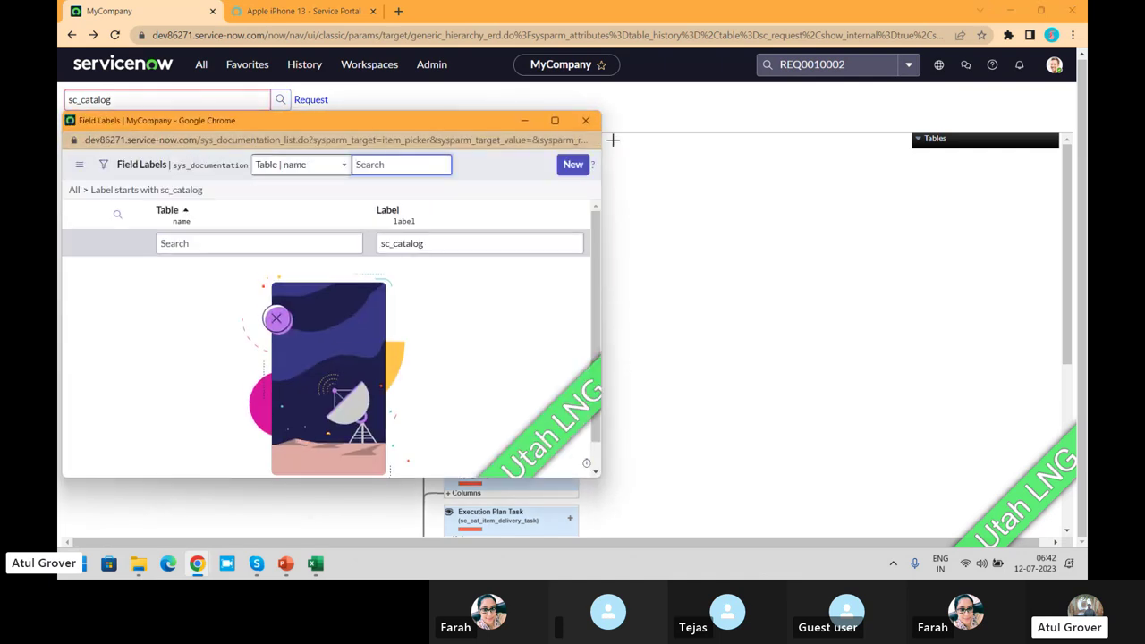
pyautogui.click(586, 120)
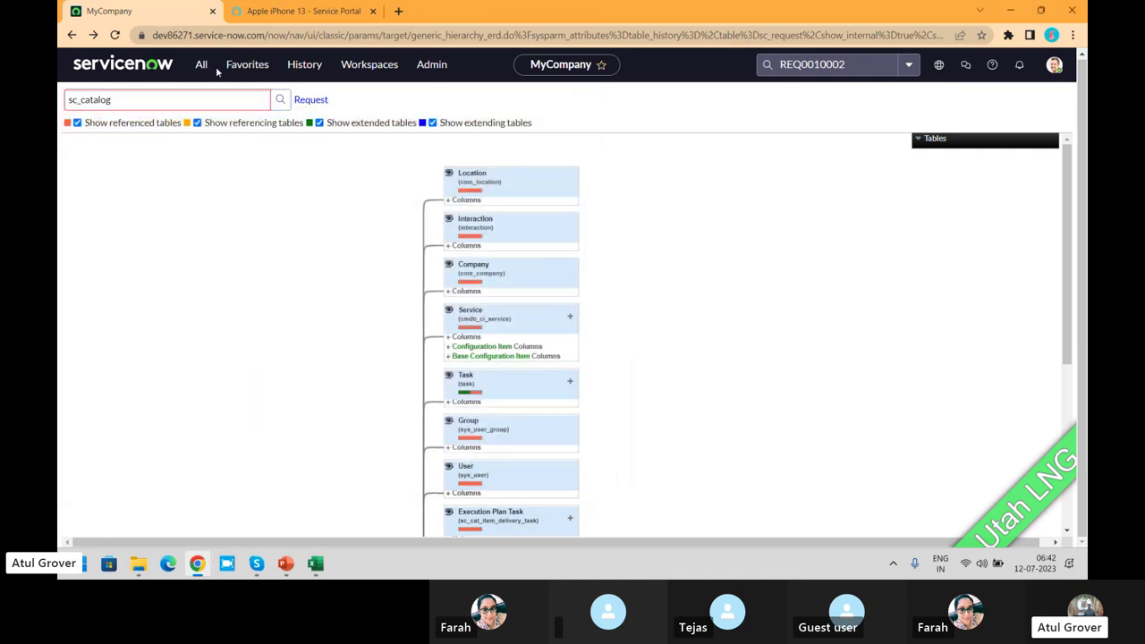
# Open the System Definition table list and filter its Name column by sc_catalog.
pyautogui.click(208, 68)
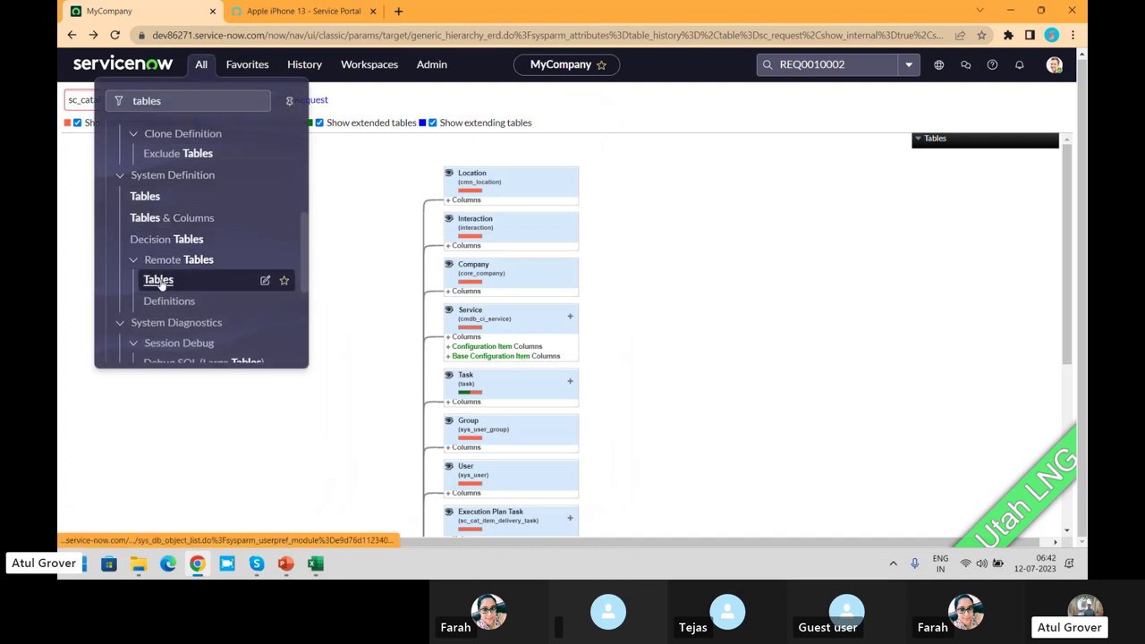
pyautogui.click(145, 197)
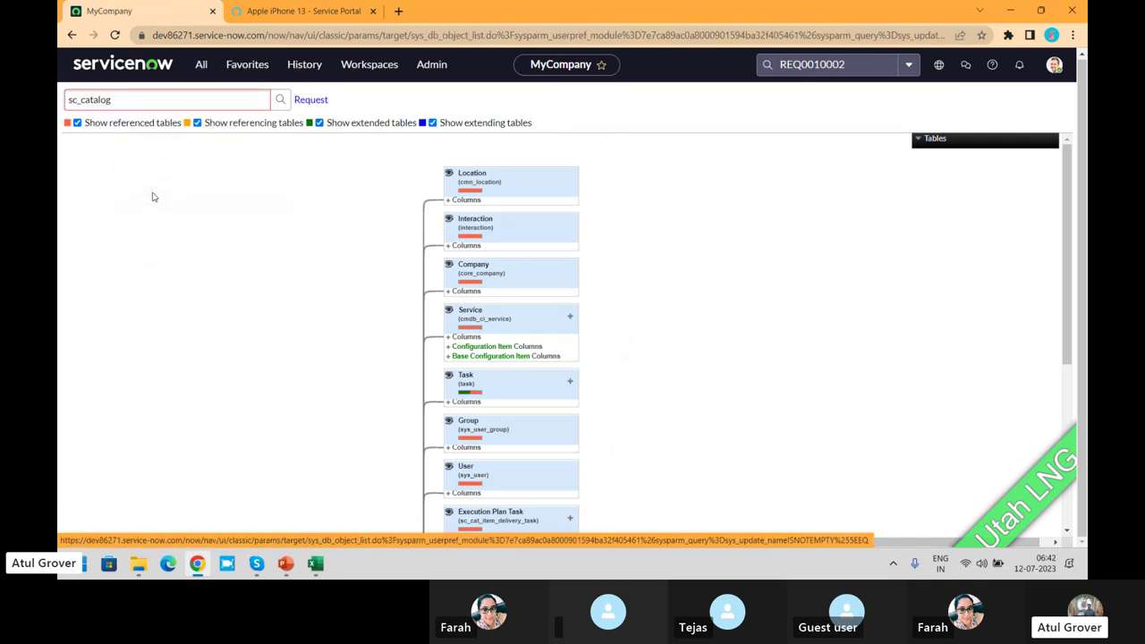
pyautogui.click(386, 175)
pyautogui.write('s')
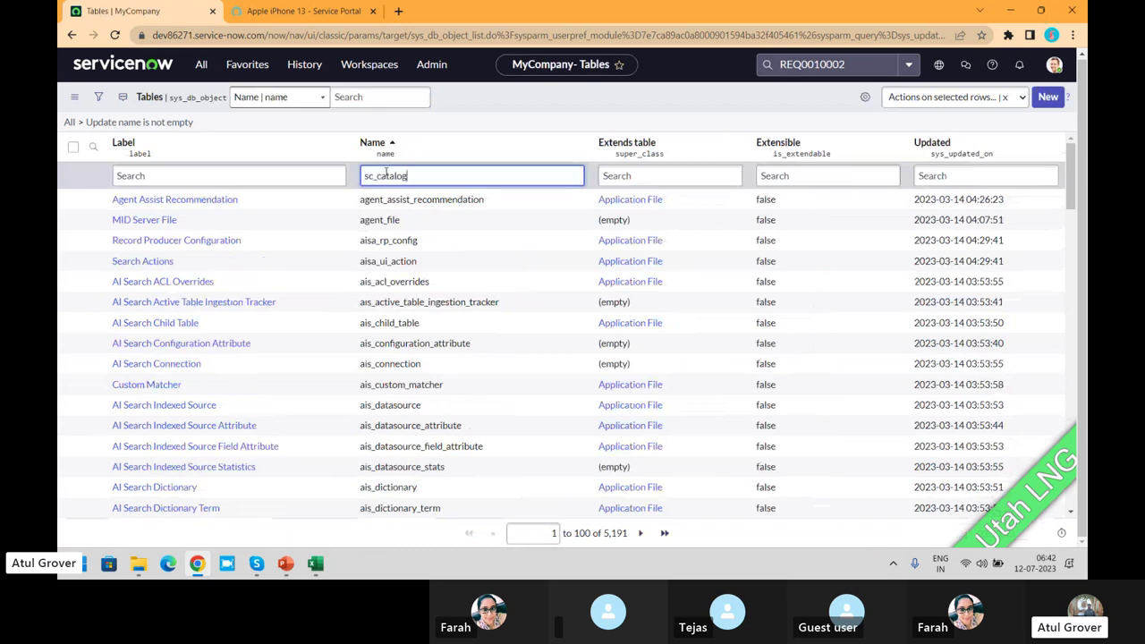
pyautogui.write('c_catalog')
pyautogui.press('Return')
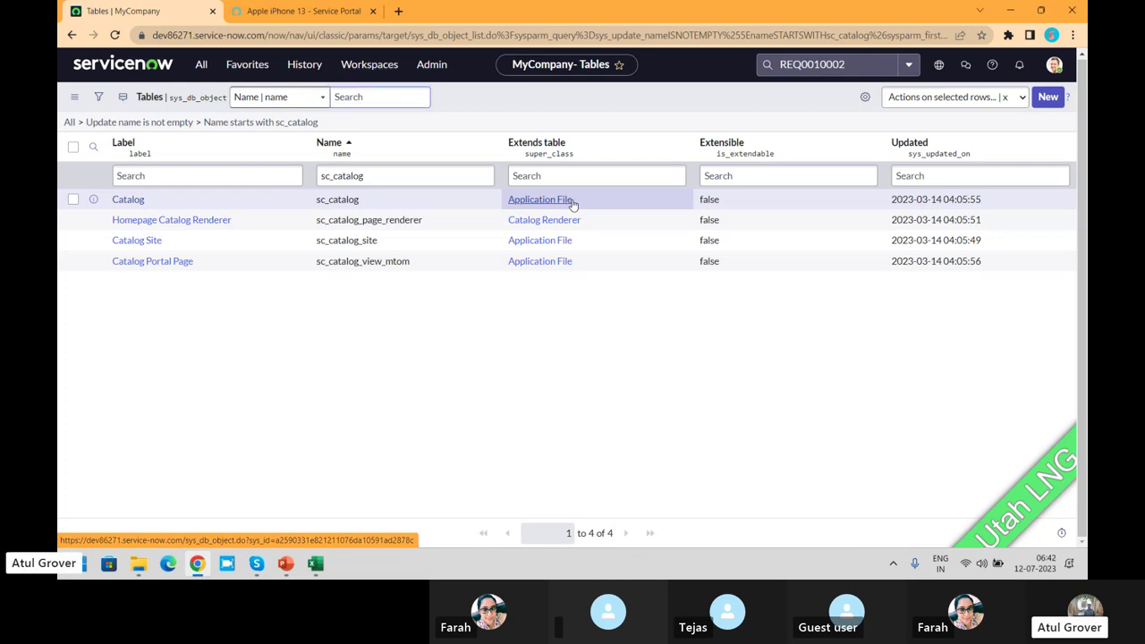
# Review the catalog roles and service request hierarchy slides in PowerPoint alongside the Apple iPhone 13 catalog page.
pyautogui.hotkey('alt', 'Tab')
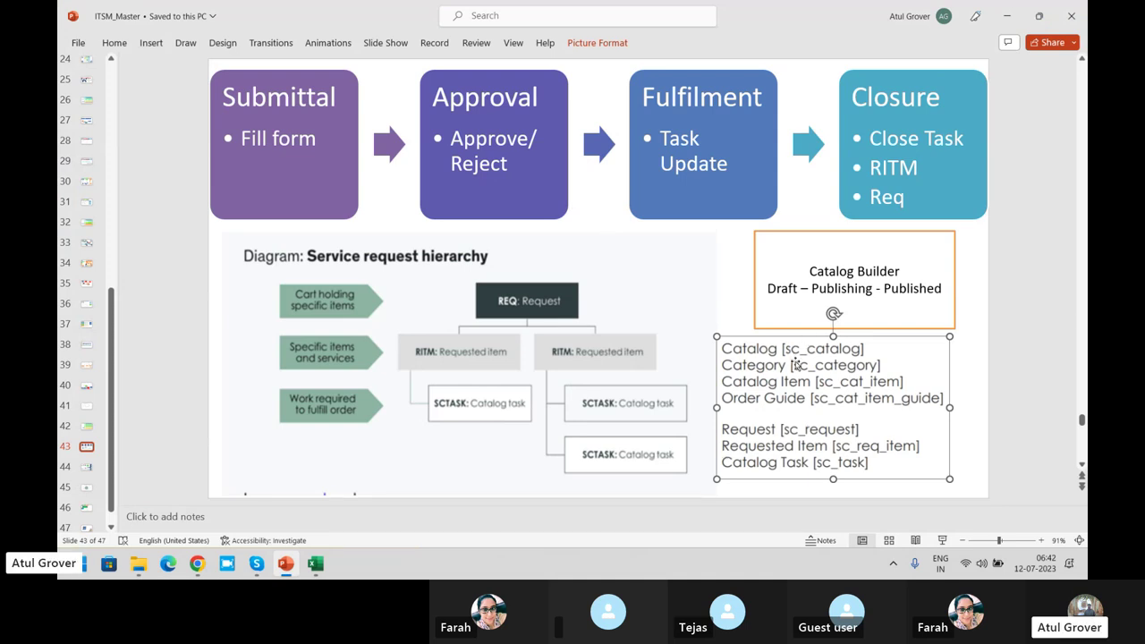
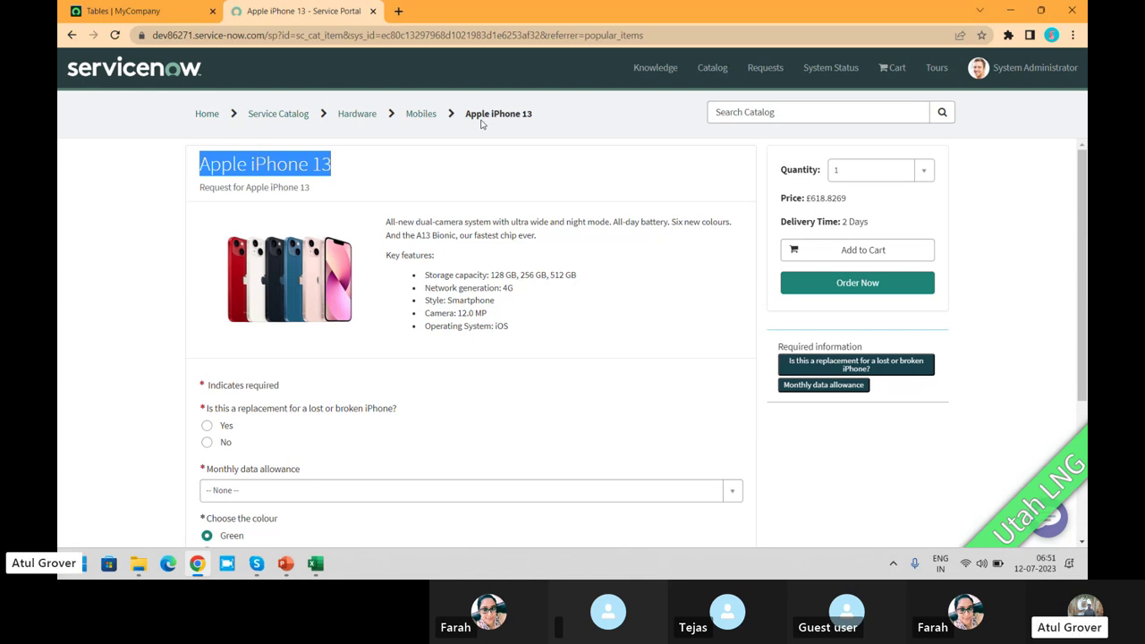
pyautogui.hotkey('alt', 'Tab')
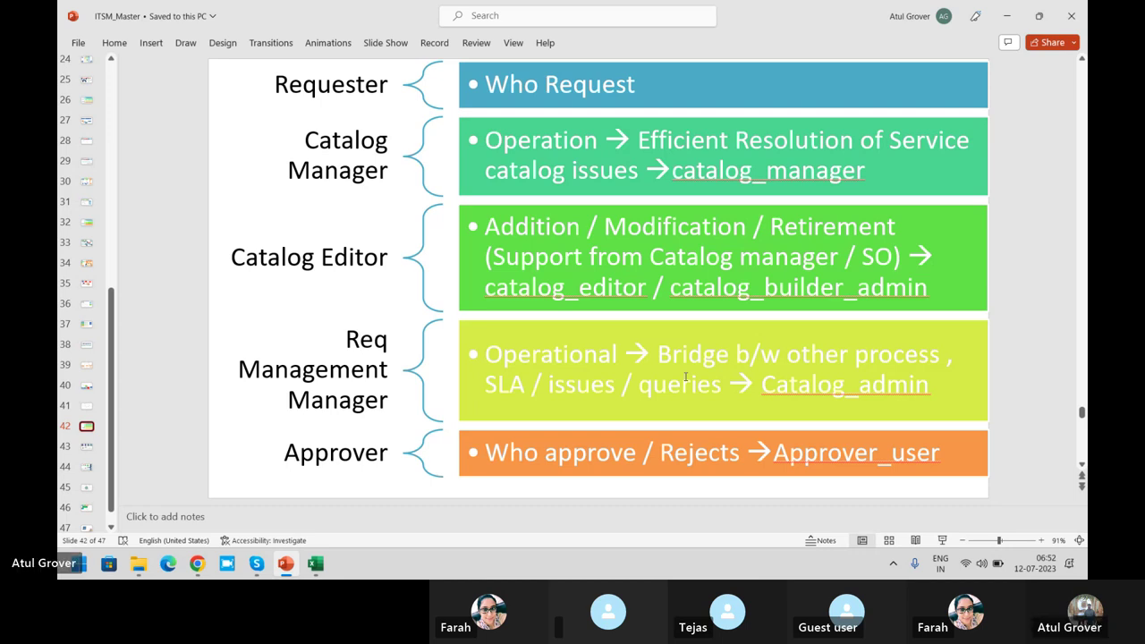
pyautogui.hotkey('alt', 'Tab')
pyautogui.hotkey('alt', 'Tab')
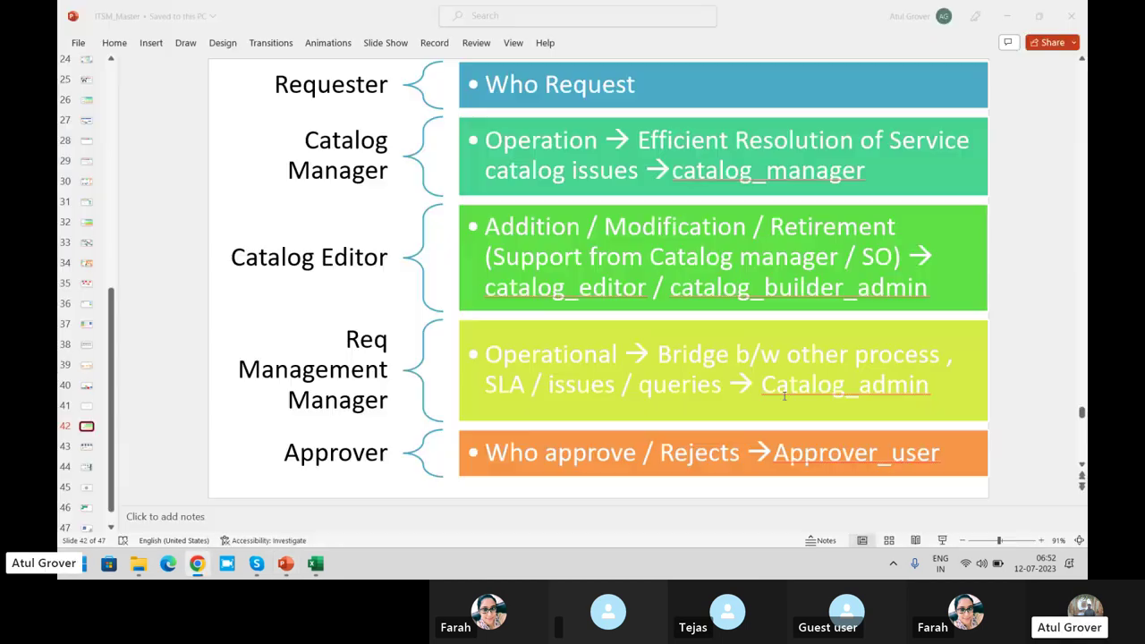
pyautogui.scroll(-1, 394, 454)
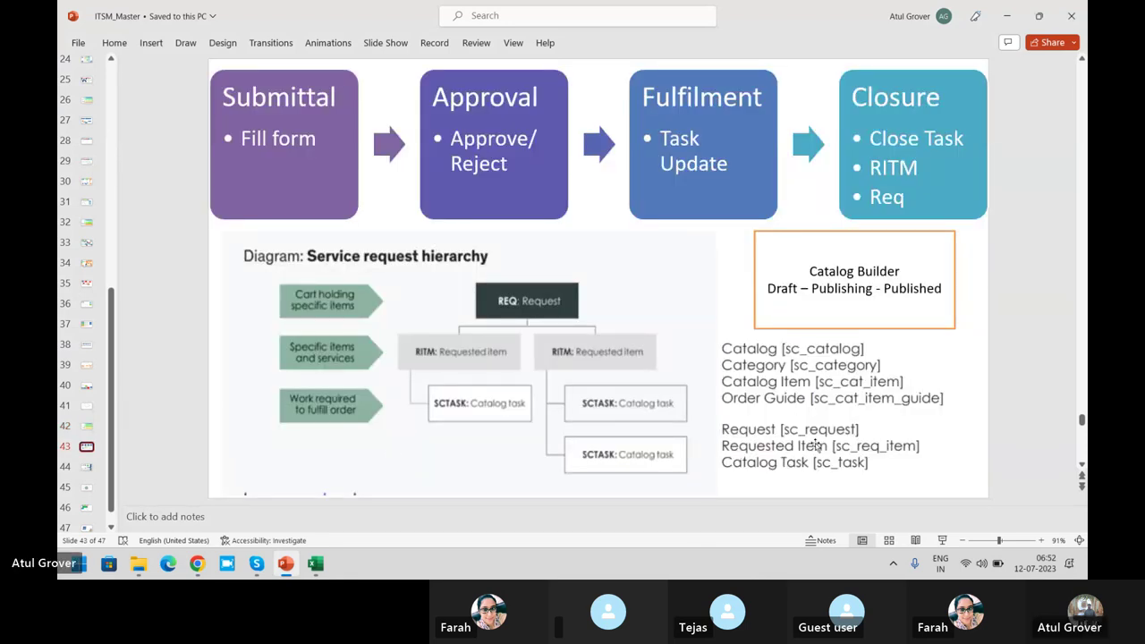
pyautogui.hotkey('alt', 'Tab')
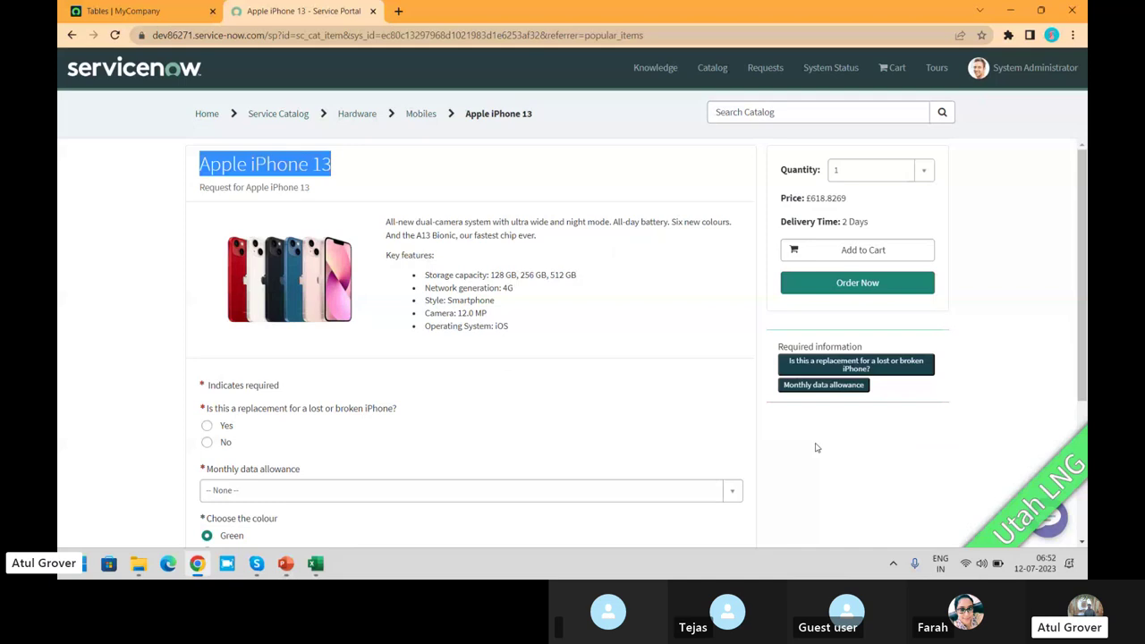
pyautogui.hotkey('alt', 'Tab')
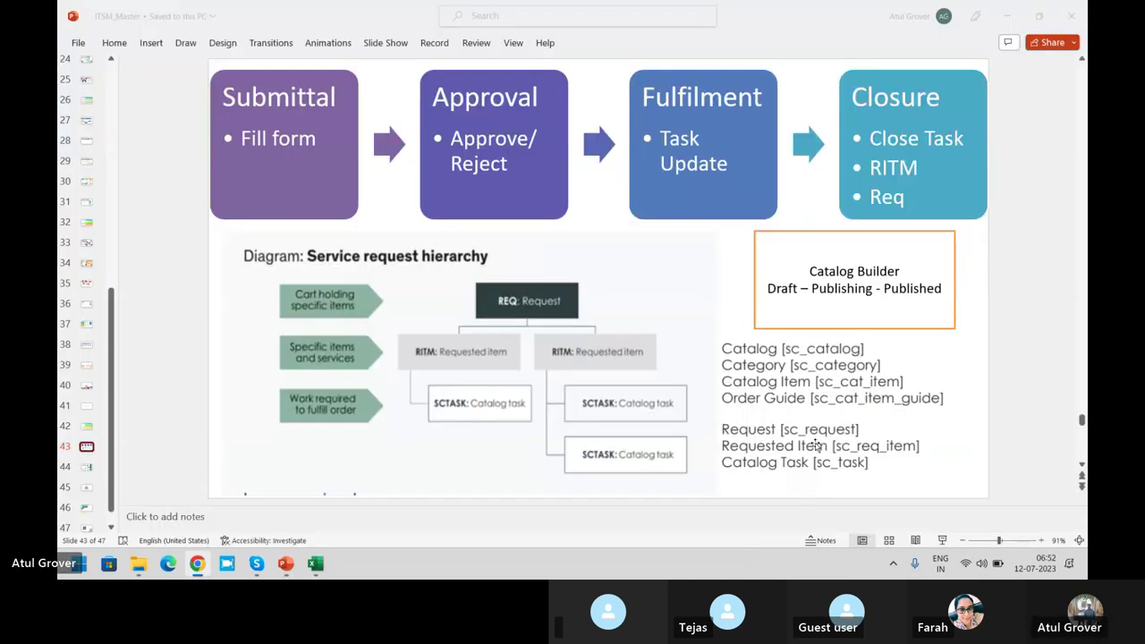
# Check the catalog roles slide in PowerPoint, switch to ServiceNow in Chrome and open the User Administration Roles list.
pyautogui.scroll(2, 816, 444)
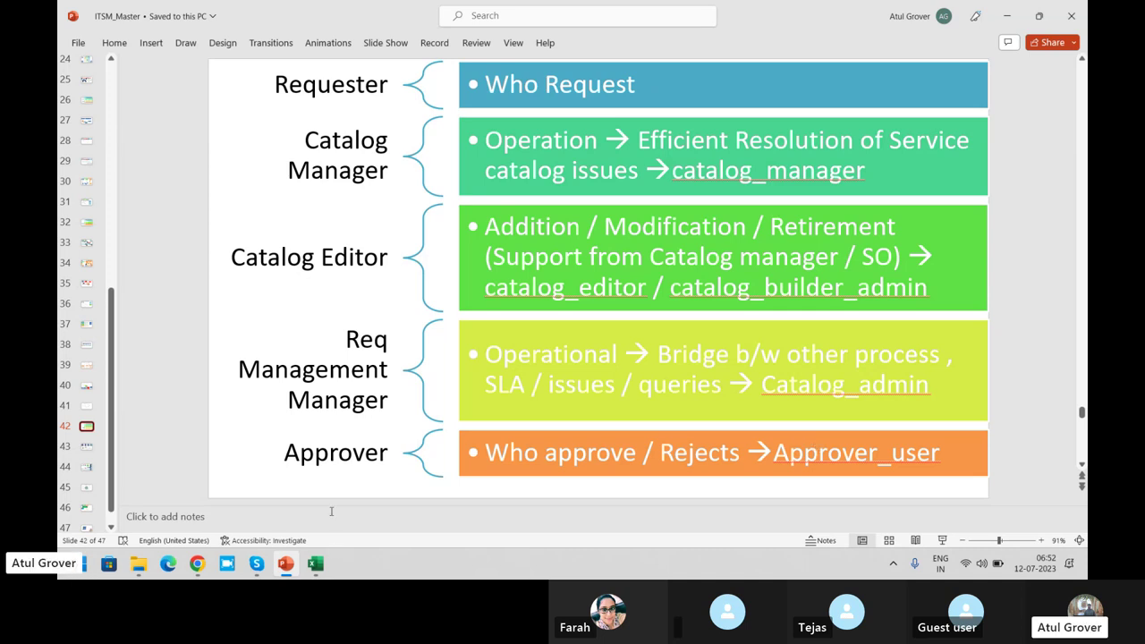
pyautogui.click(197, 564)
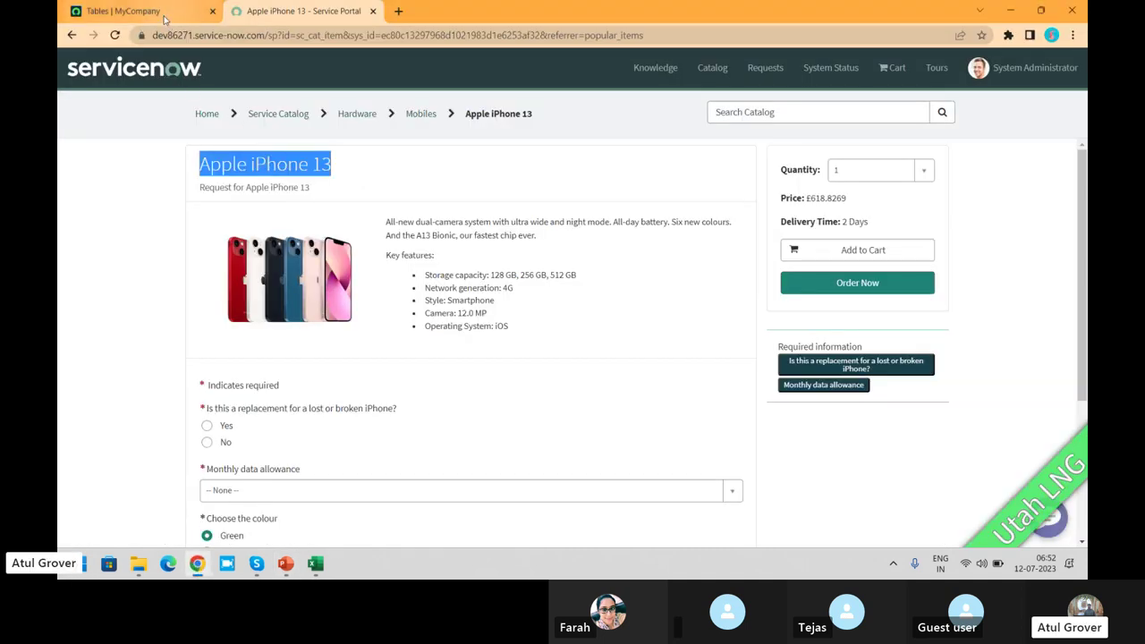
pyautogui.click(165, 13)
pyautogui.click(200, 64)
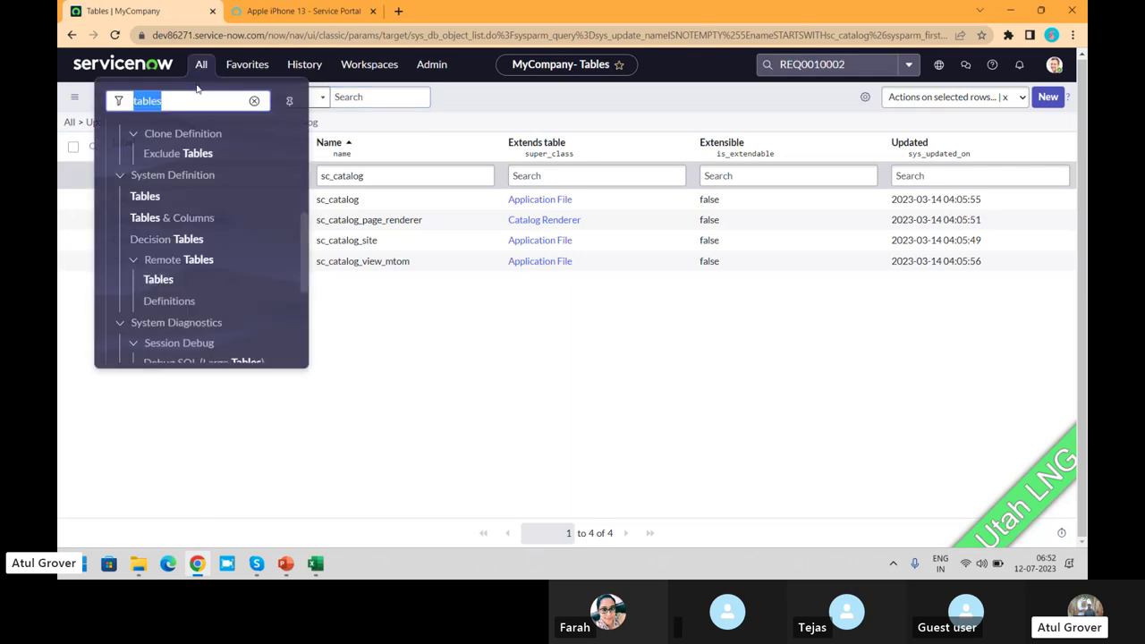
pyautogui.write('usera')
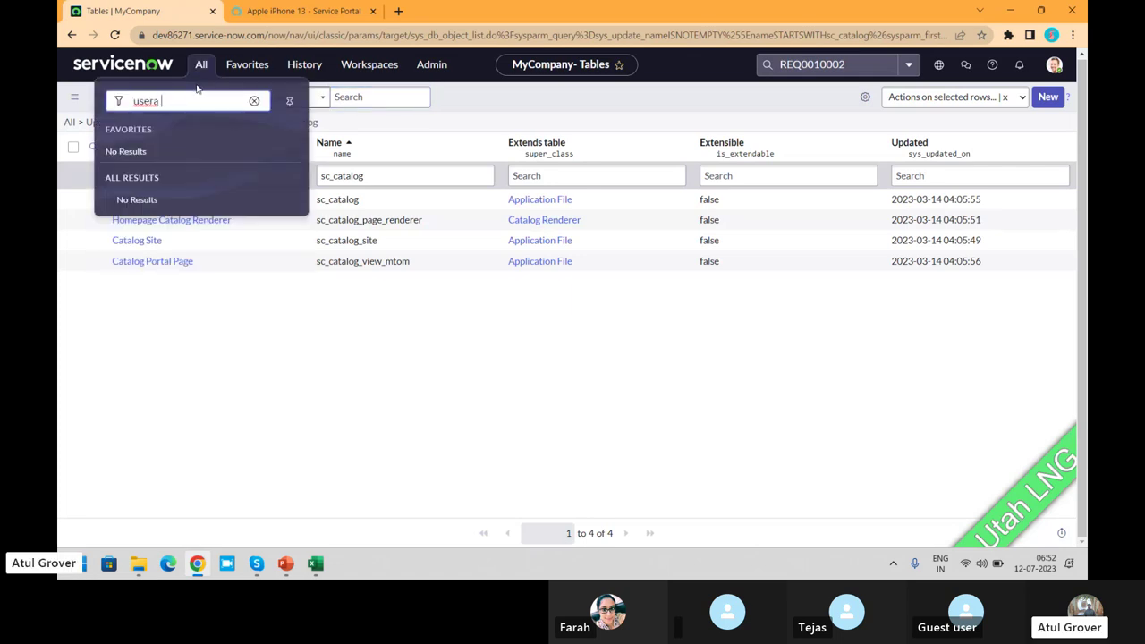
pyautogui.press('BackSpace')
pyautogui.write('a')
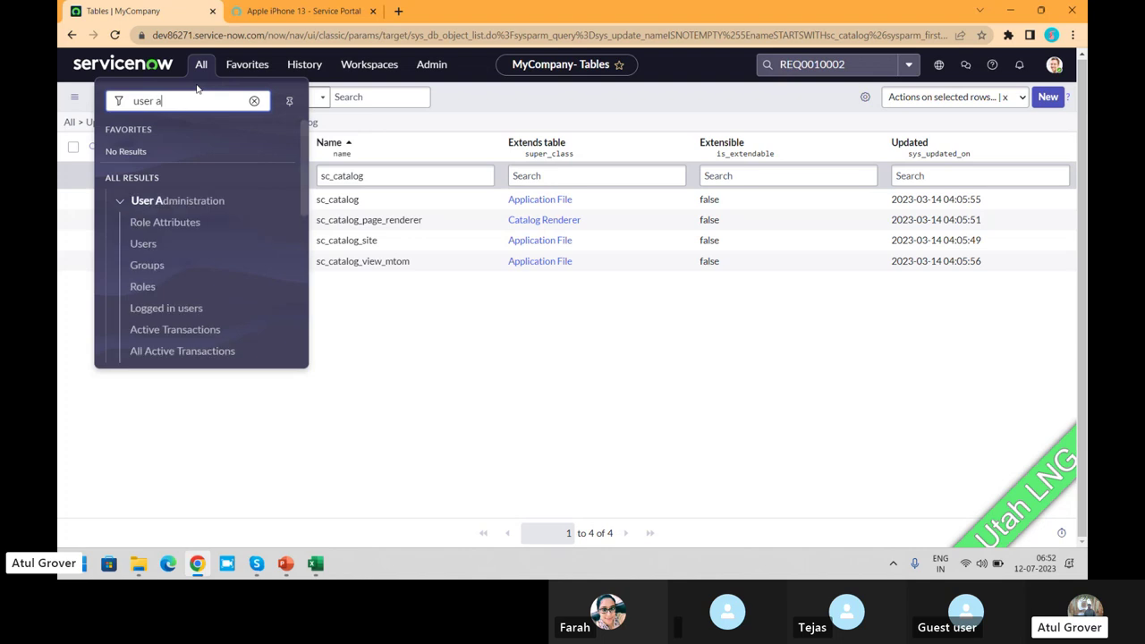
pyautogui.click(145, 286)
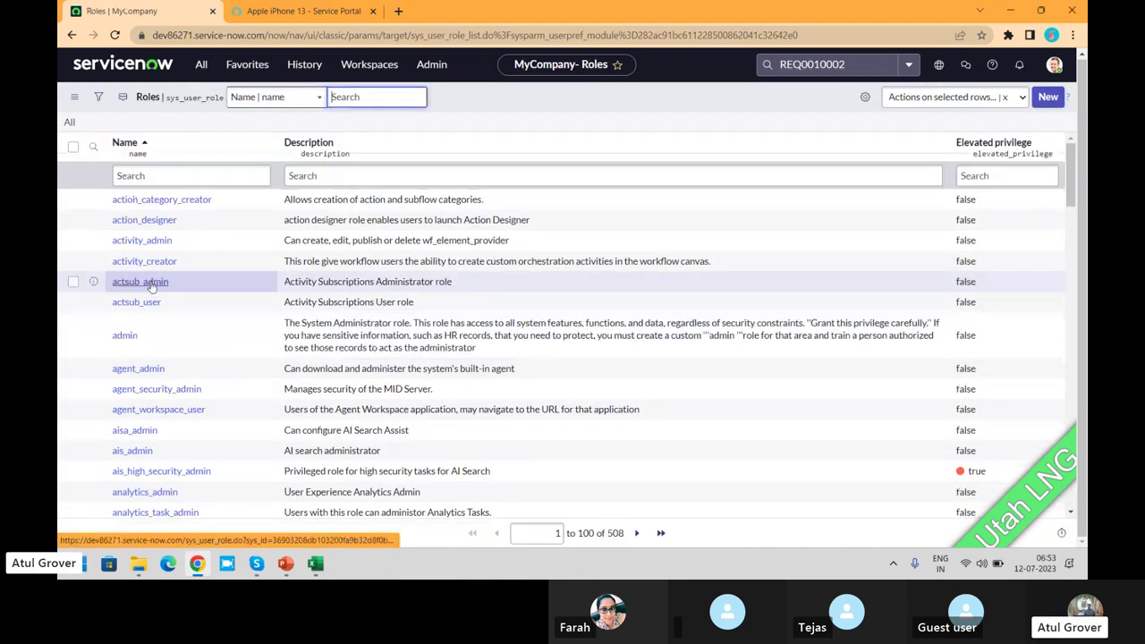
# Filter the Roles list to role names containing catalog using *catalog.
pyautogui.click(202, 176)
pyautogui.write('*catalog')
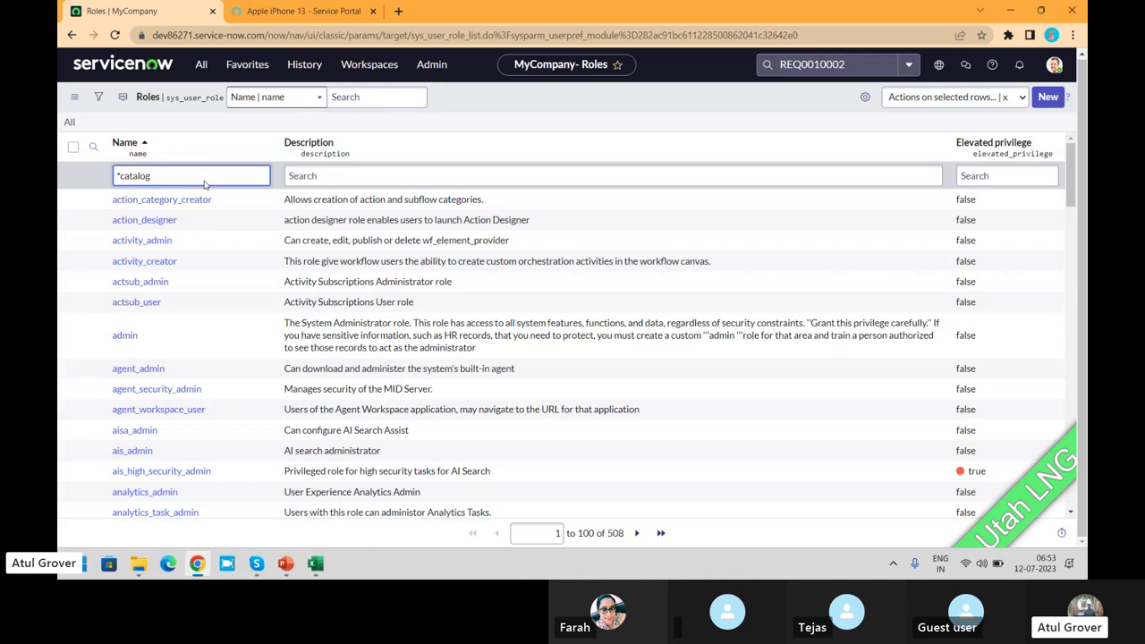
pyautogui.press('Return')
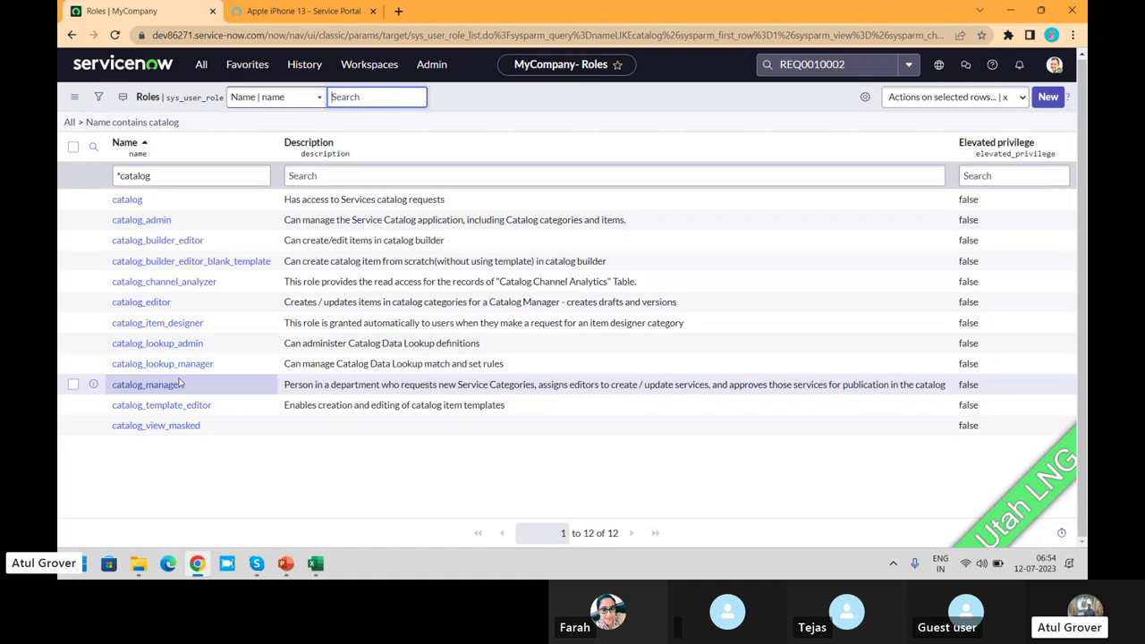
# Switch to PowerPoint and go back from the catalog roles slide to the Service Catalog & Request Management overview slide.
pyautogui.hotkey('alt', 'Tab')
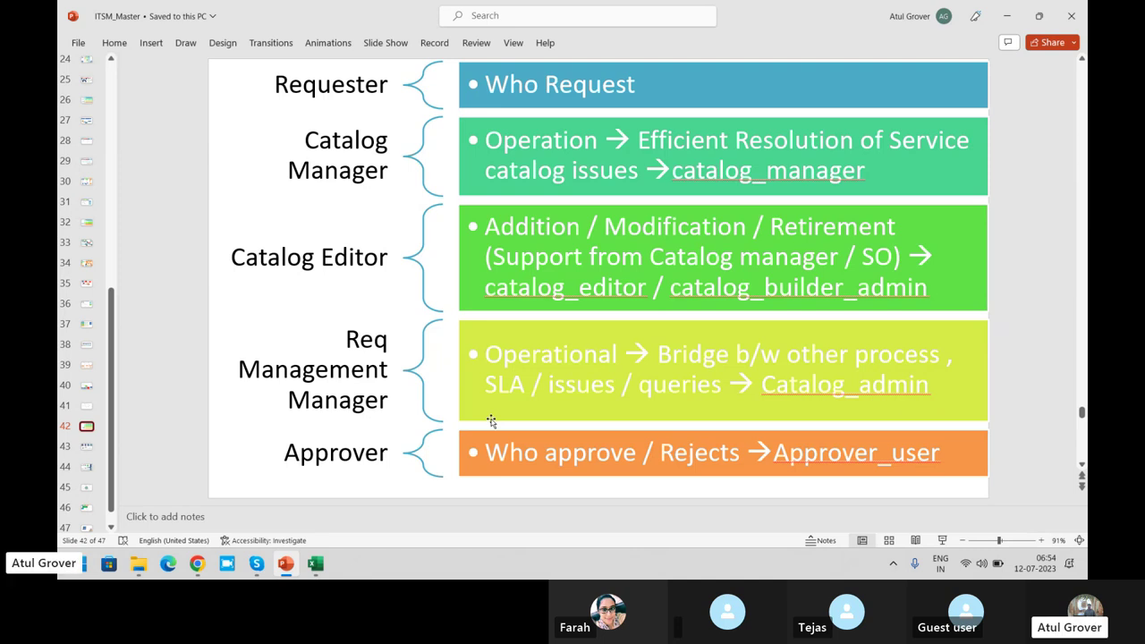
pyautogui.scroll(1, 491, 420)
pyautogui.scroll(1, 491, 420)
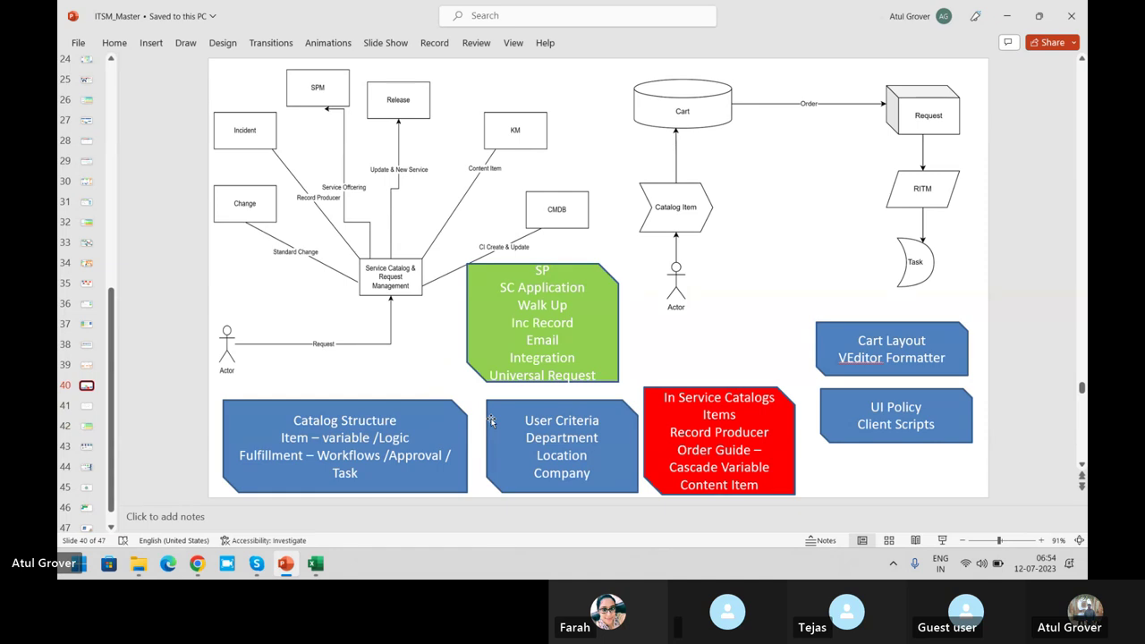
pyautogui.scroll(1, 491, 421)
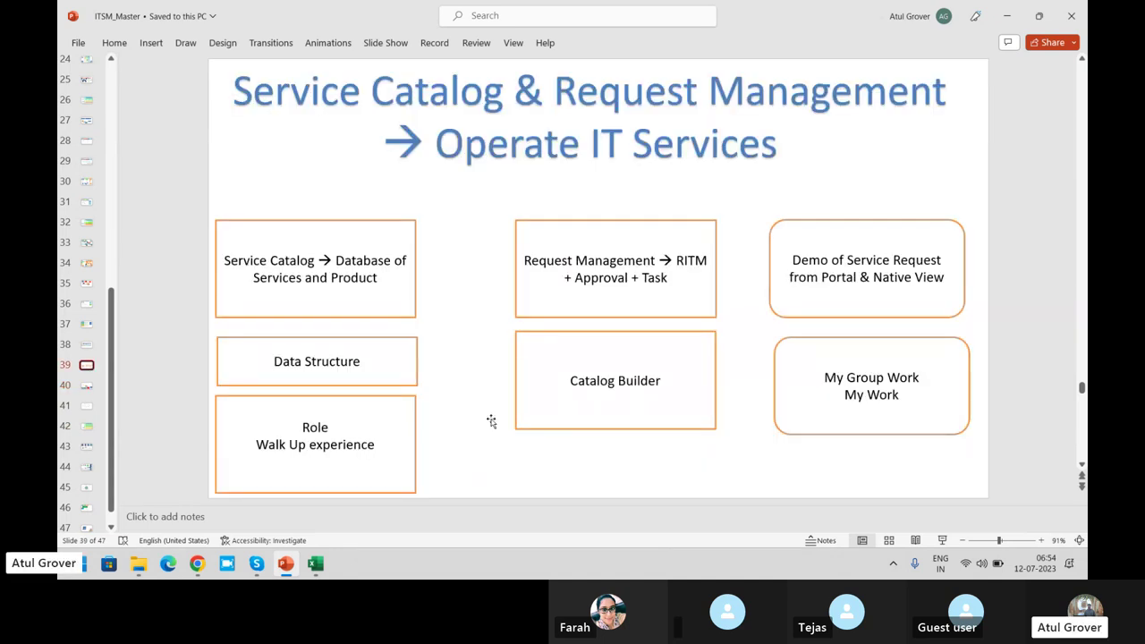